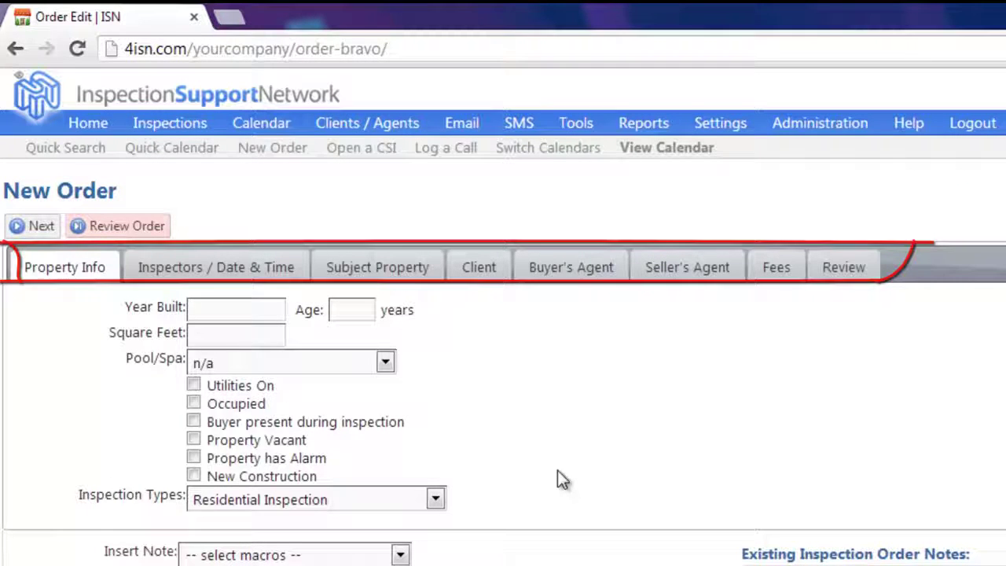
Step: Go to Settings > Office Settings > Customize Order Form to list the order sections
{"action": "mouse_move", "coordinate": [734, 128]}
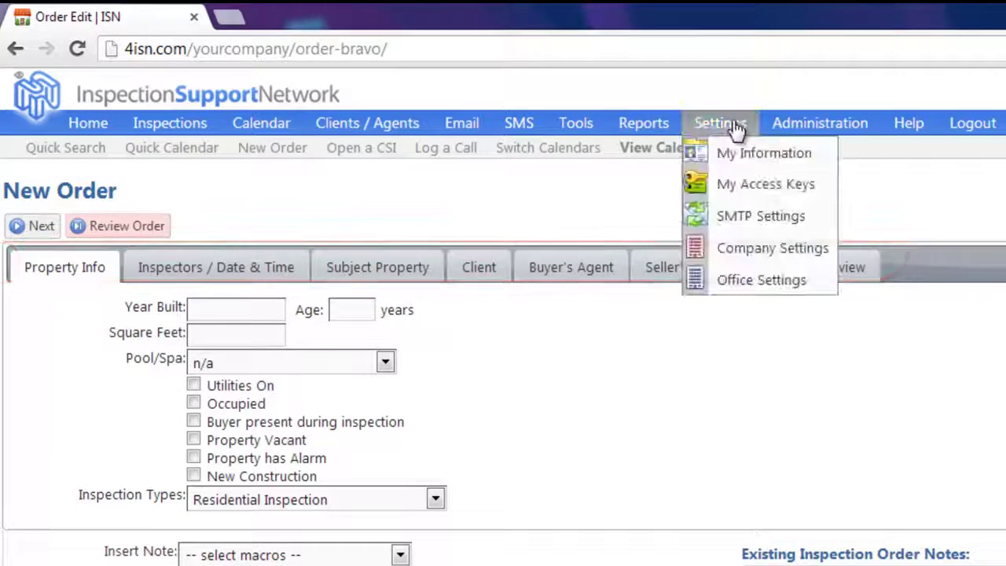
{"action": "left_click", "coordinate": [736, 283]}
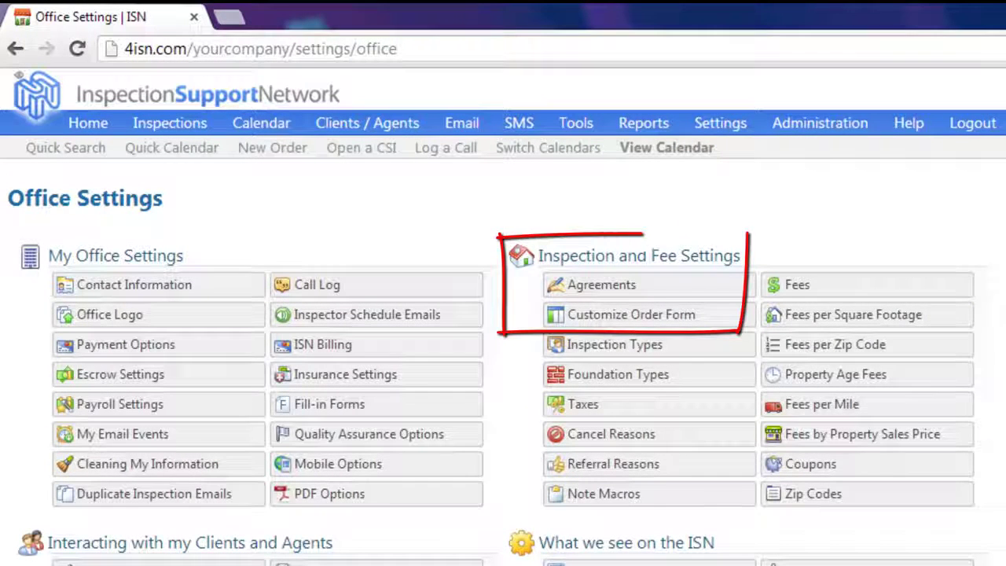
{"action": "left_click", "coordinate": [634, 323]}
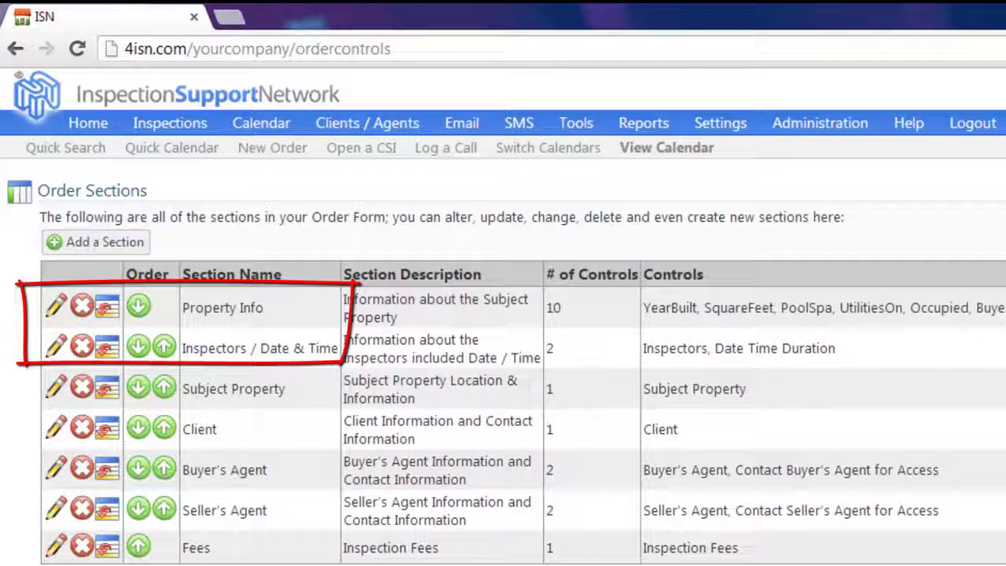
Step: Move Inspectors / Date & Time above Property Info
{"action": "left_click", "coordinate": [164, 348]}
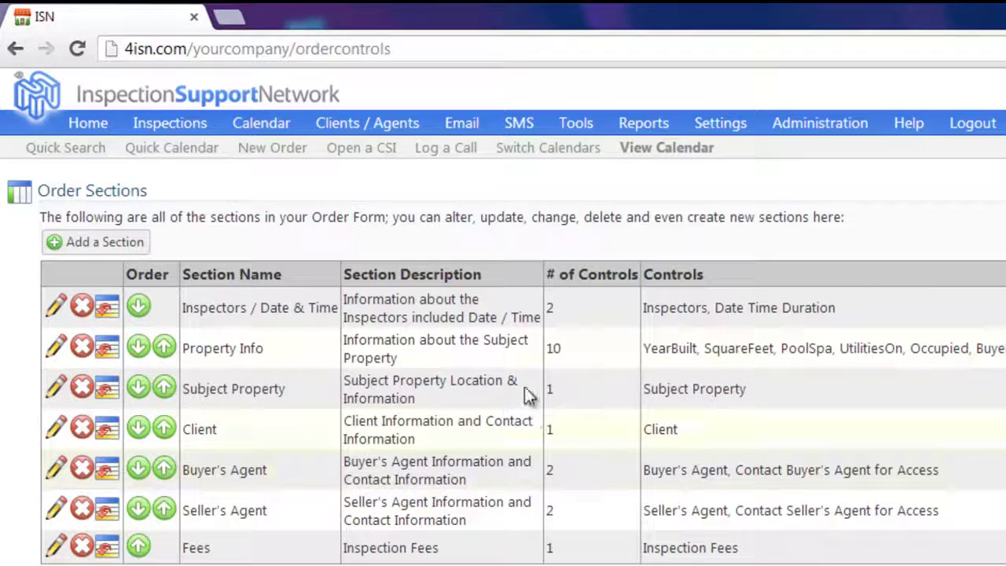
Step: Open the controls list for the Property Info section
{"action": "left_click", "coordinate": [107, 347]}
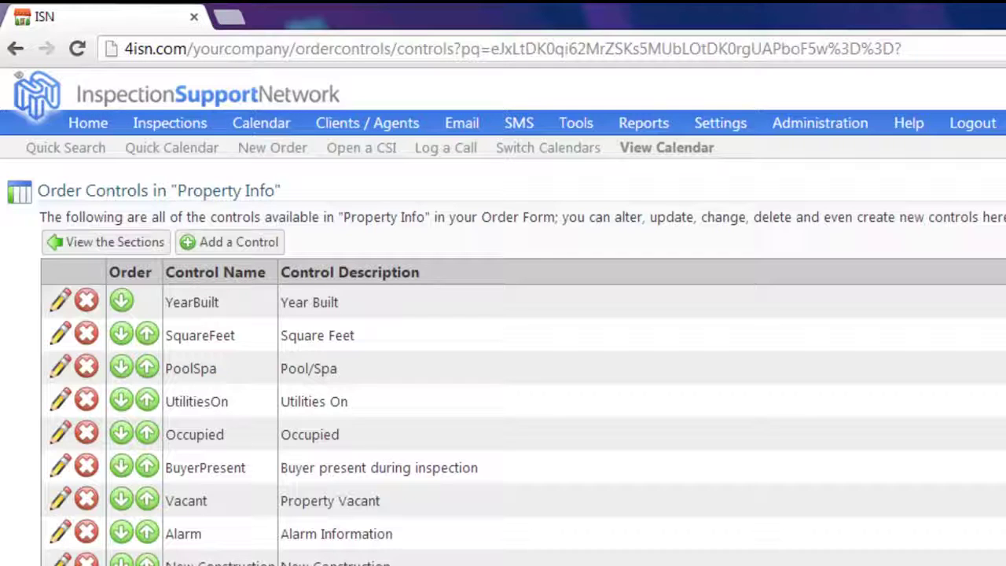
Step: Add a new Property Info control with its type set to Check Box
{"action": "left_click", "coordinate": [247, 248]}
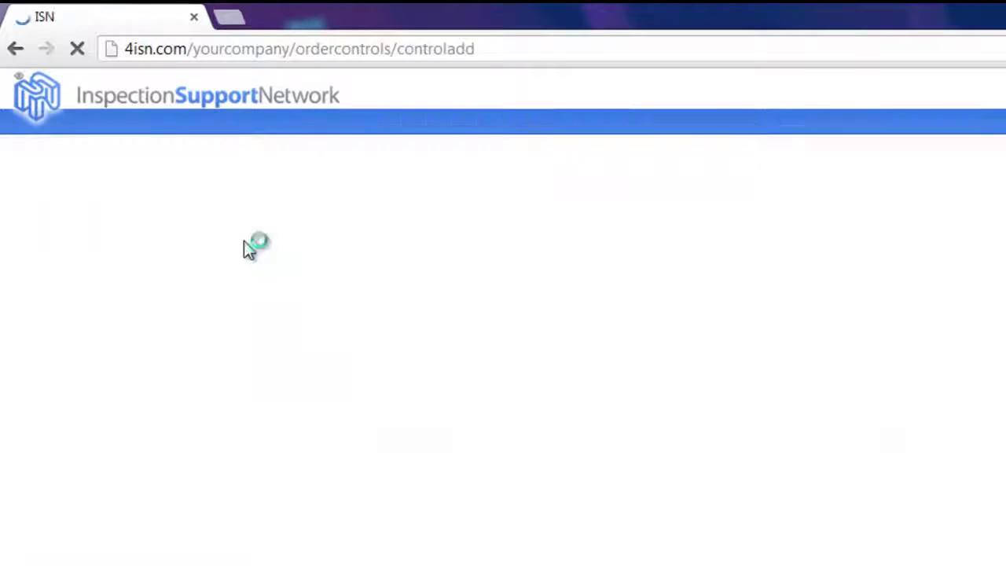
{"action": "left_click", "coordinate": [519, 221]}
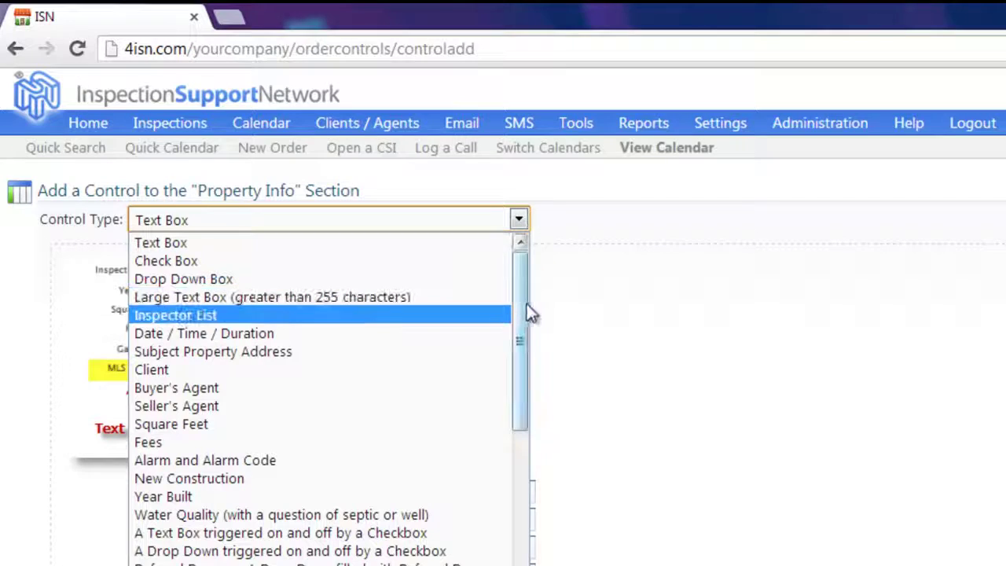
{"action": "scroll", "coordinate": [522, 319], "scroll_direction": "down", "scroll_amount": 1}
{"action": "left_click_drag", "start_coordinate": [521, 327], "coordinate": [532, 293]}
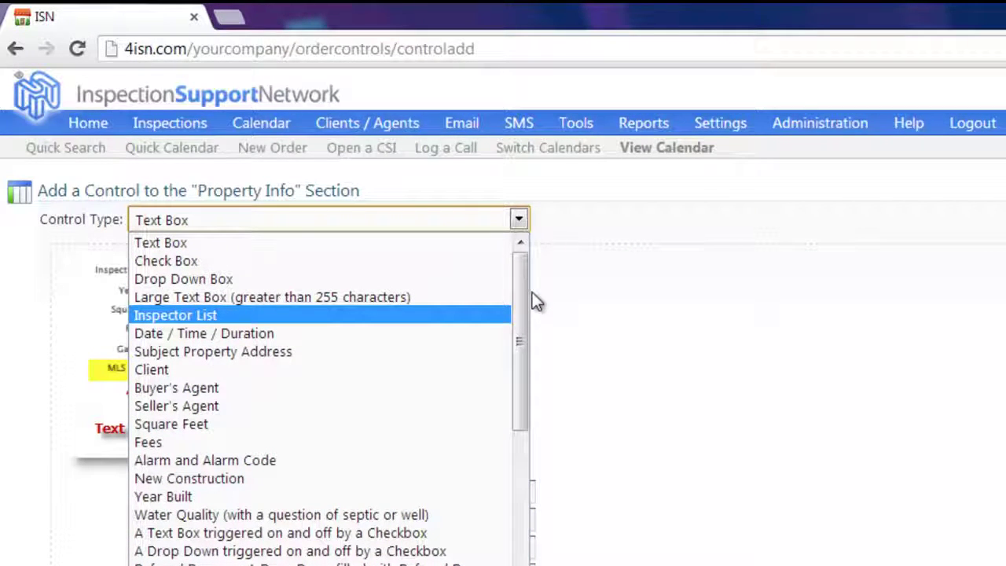
{"action": "left_click", "coordinate": [157, 262]}
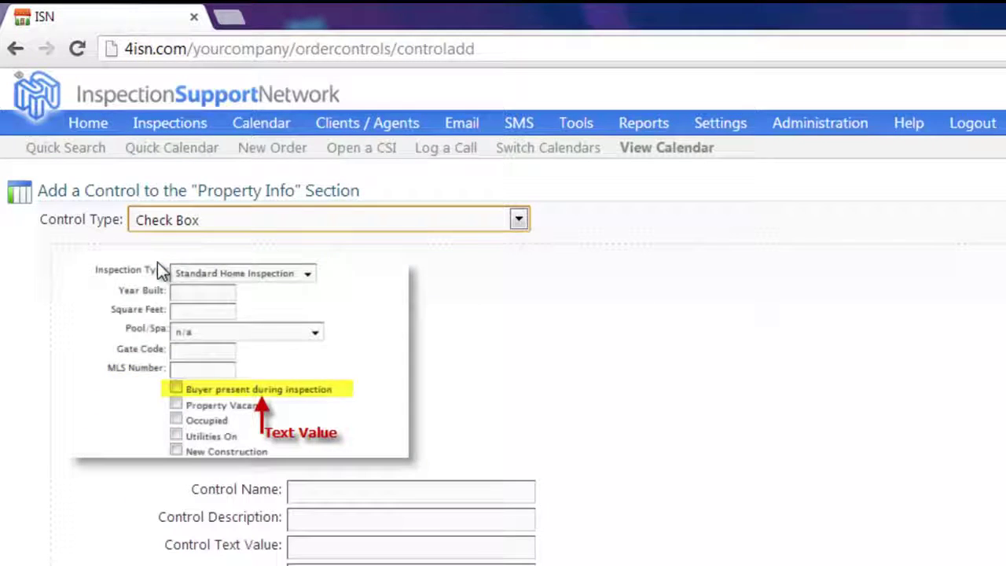
Step: Save a checkbox with Basement as its name, description, text value and public name
{"action": "left_click", "coordinate": [311, 494]}
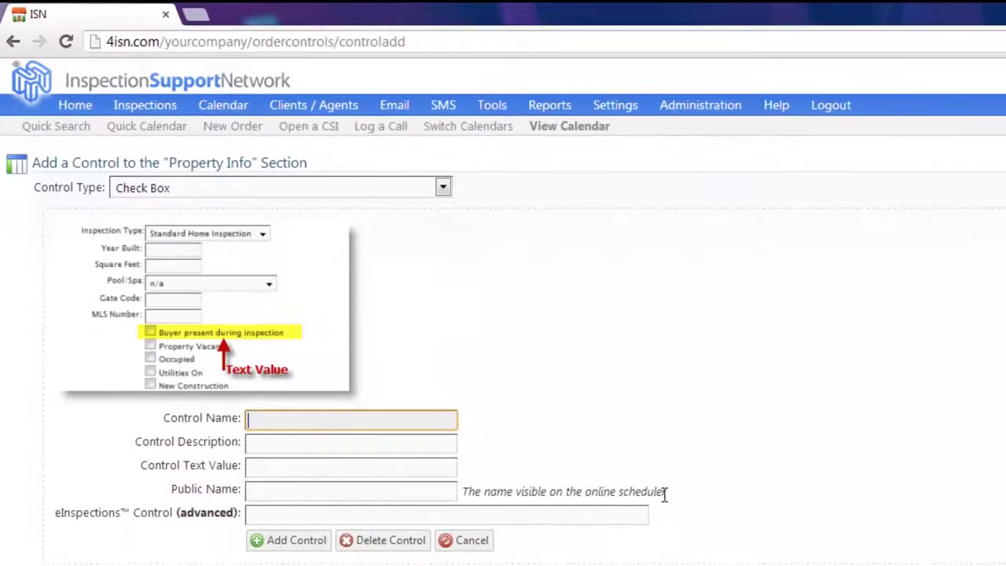
{"action": "type", "text": "Basement"}
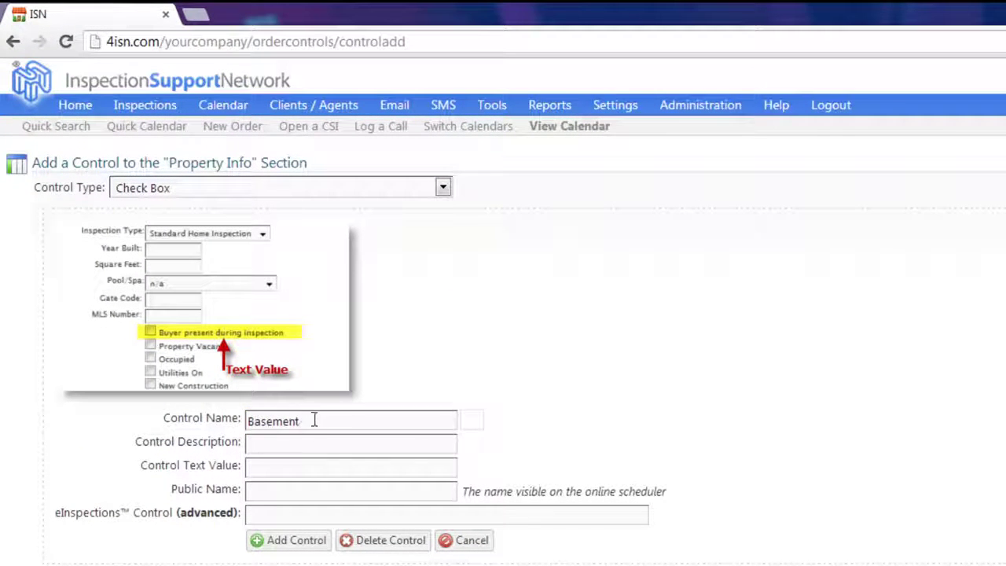
{"action": "left_click_drag", "start_coordinate": [314, 420], "coordinate": [196, 432]}
{"action": "key", "text": "ctrl+c"}
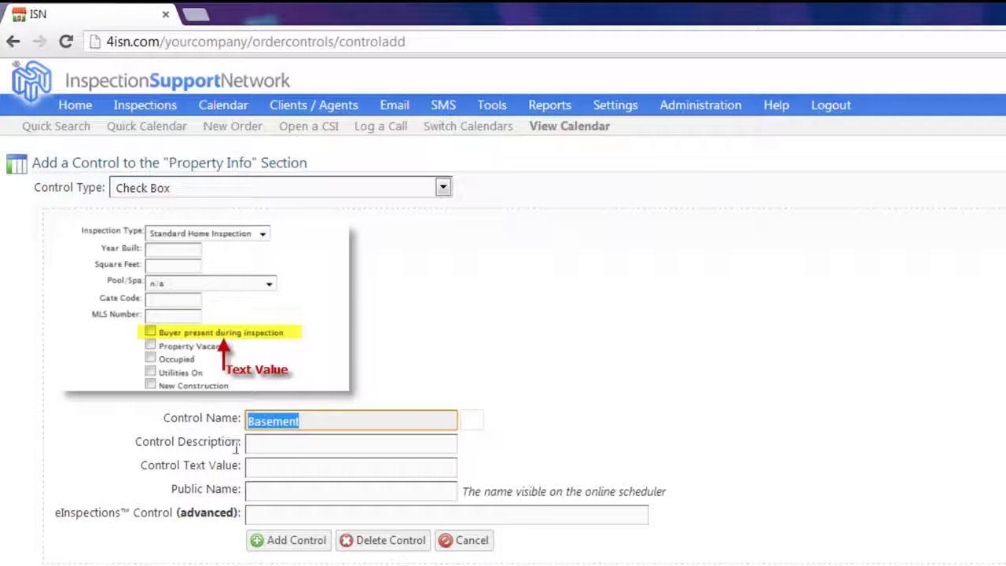
{"action": "left_click", "coordinate": [265, 442]}
{"action": "key", "text": "ctrl+v"}
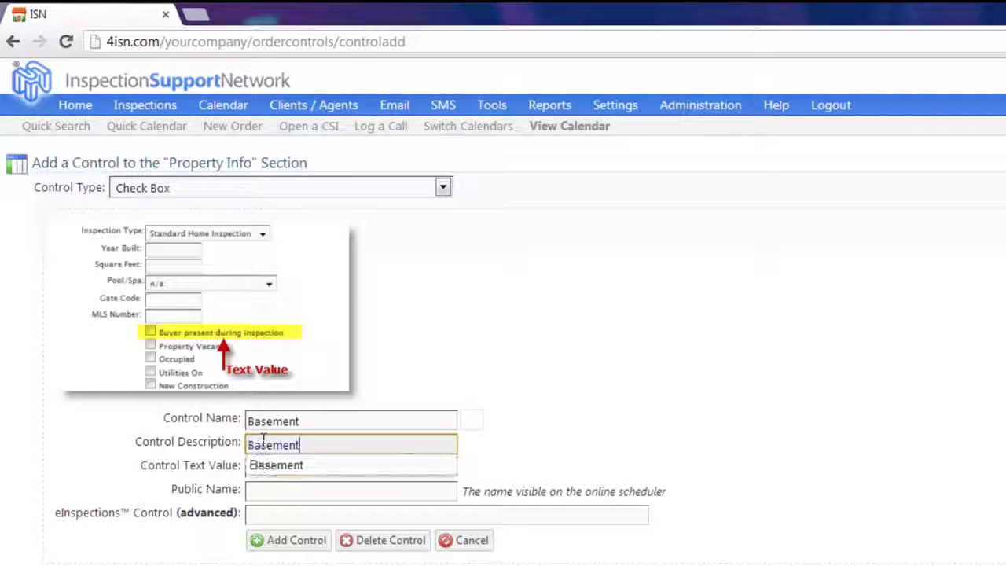
{"action": "left_click", "coordinate": [291, 492]}
{"action": "left_click", "coordinate": [277, 467]}
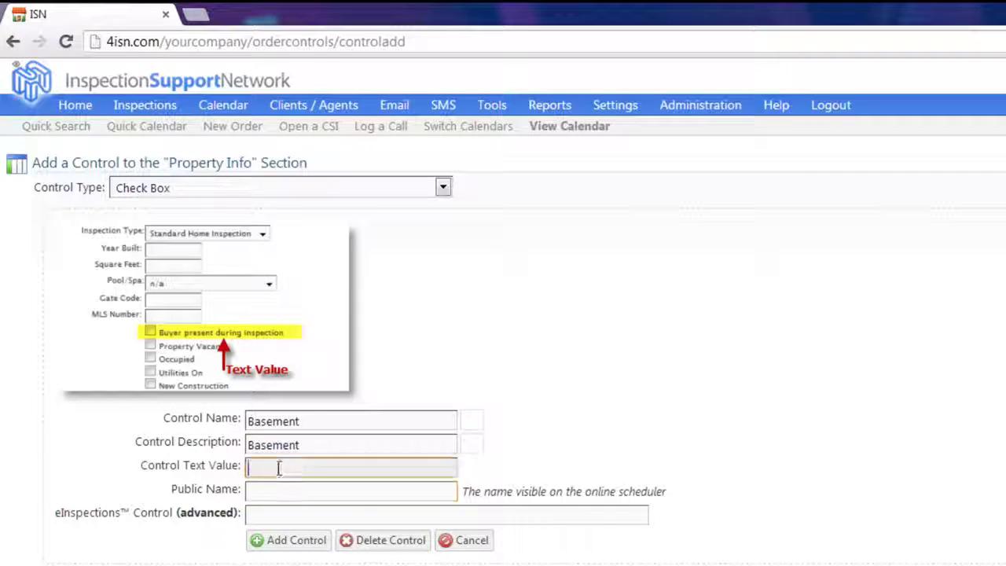
{"action": "key", "text": "ctrl+v"}
{"action": "left_click", "coordinate": [270, 491]}
{"action": "key", "text": "ctrl+v"}
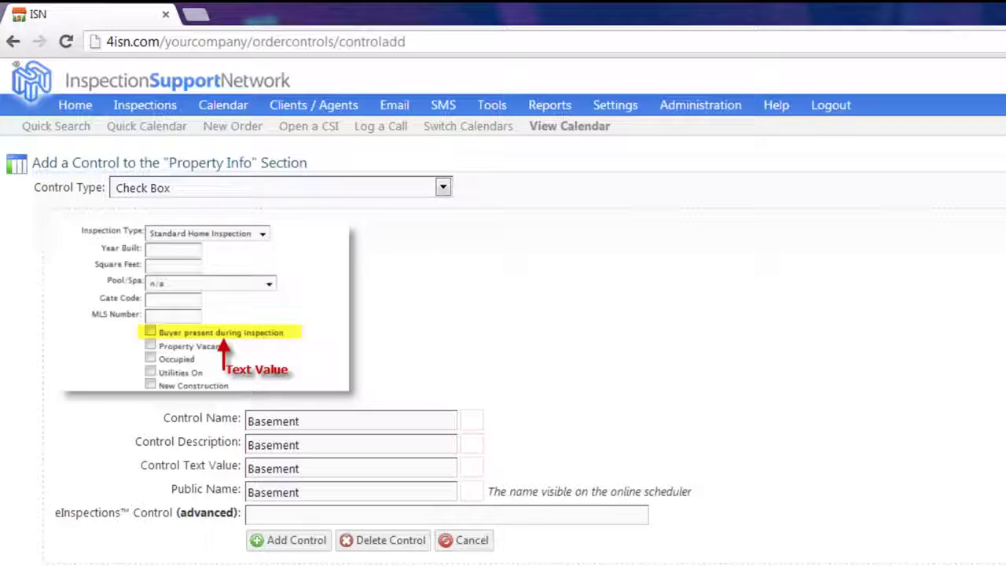
{"action": "left_click", "coordinate": [283, 541]}
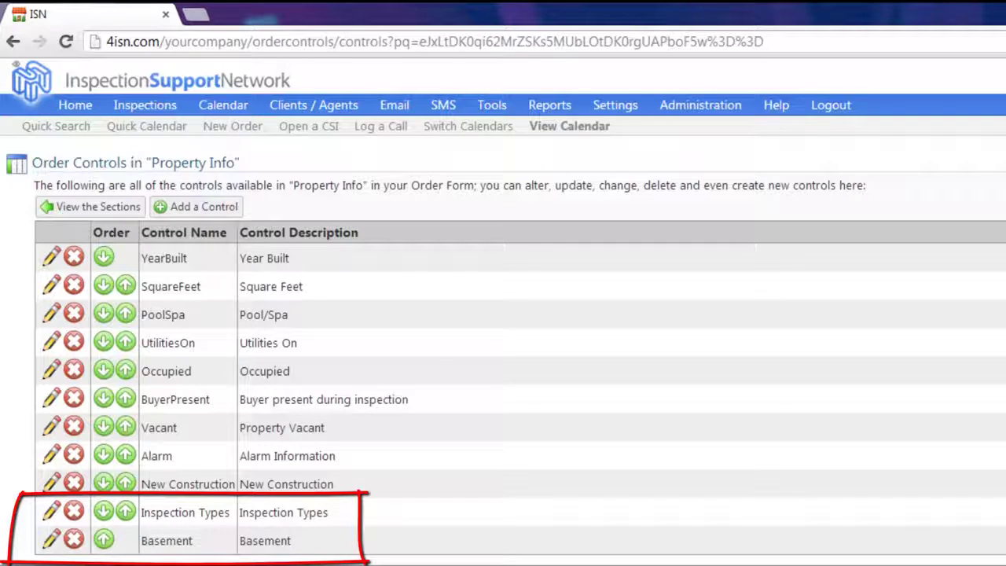
Step: Move Basement above Inspection Types, then start a new inspection order form
{"action": "left_click", "coordinate": [103, 539]}
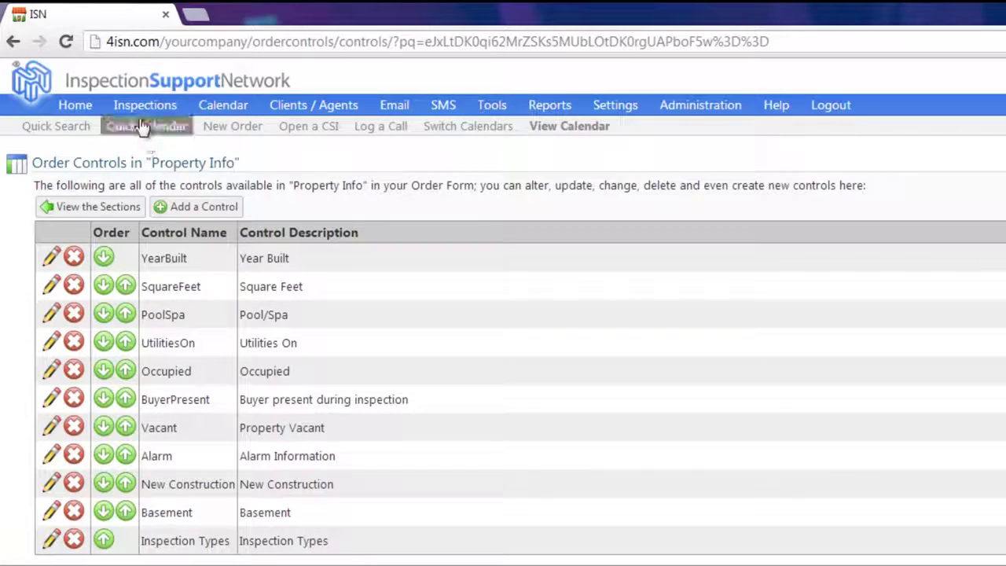
{"action": "mouse_move", "coordinate": [148, 112]}
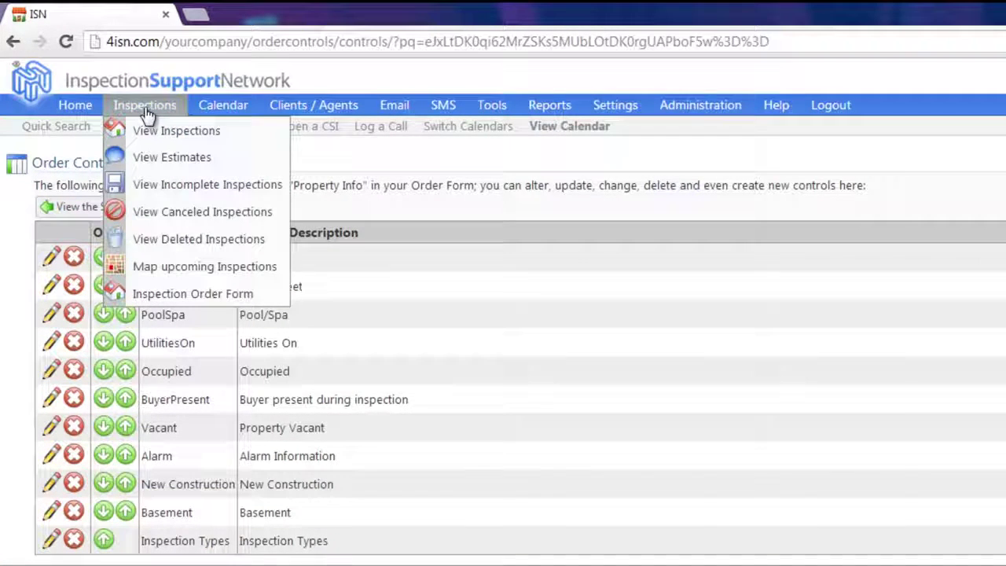
{"action": "left_click", "coordinate": [140, 293]}
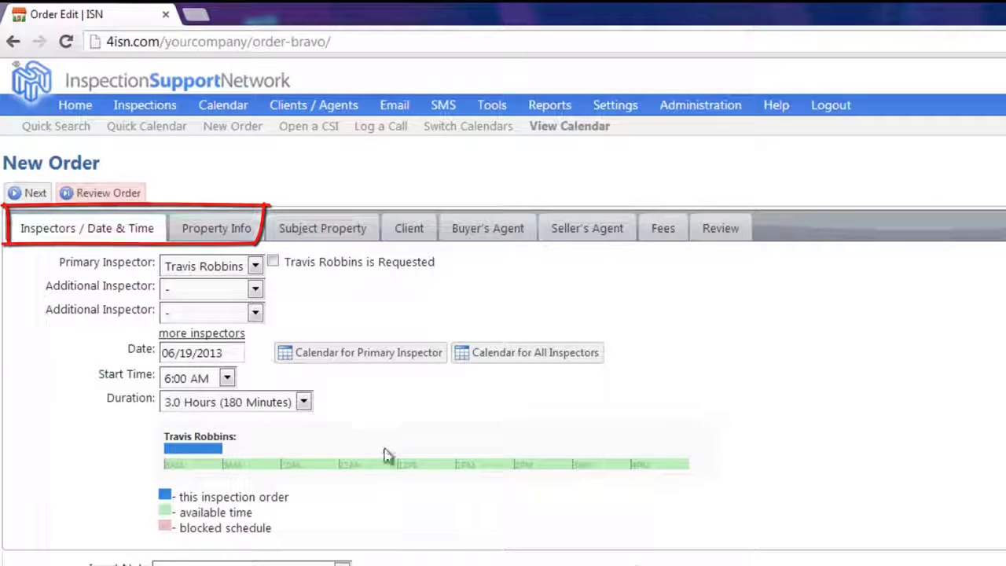
Step: Switch the new order to its Property Info page to see the Basement checkbox
{"action": "left_click", "coordinate": [218, 234]}
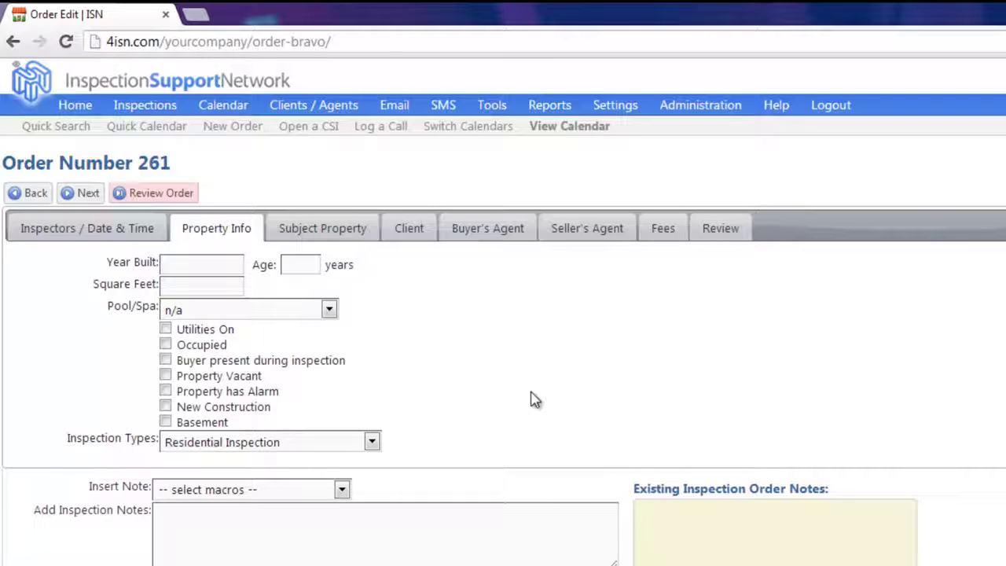
Step: Return to Customize Order Form and begin adding a new order section
{"action": "mouse_move", "coordinate": [619, 111]}
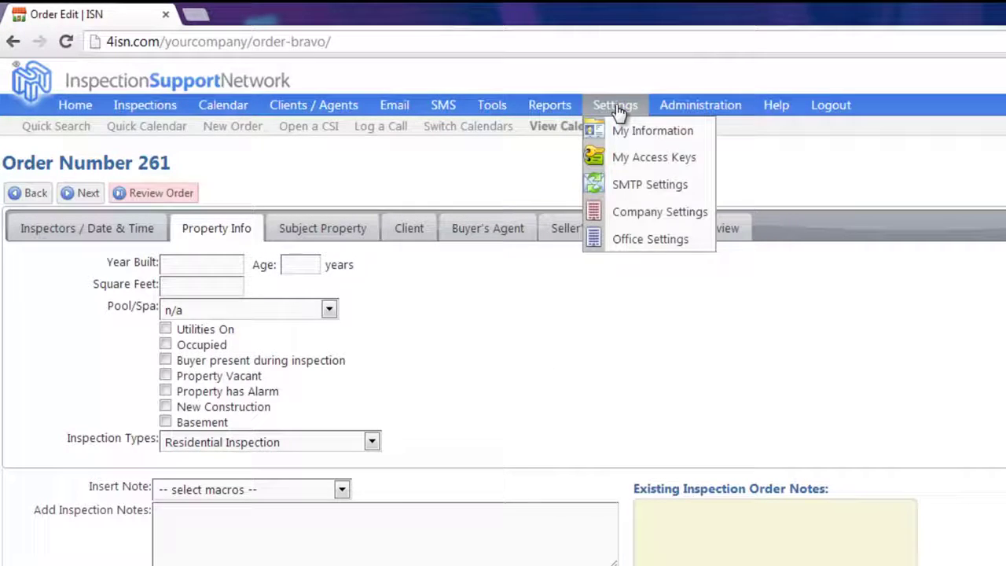
{"action": "left_click", "coordinate": [629, 247]}
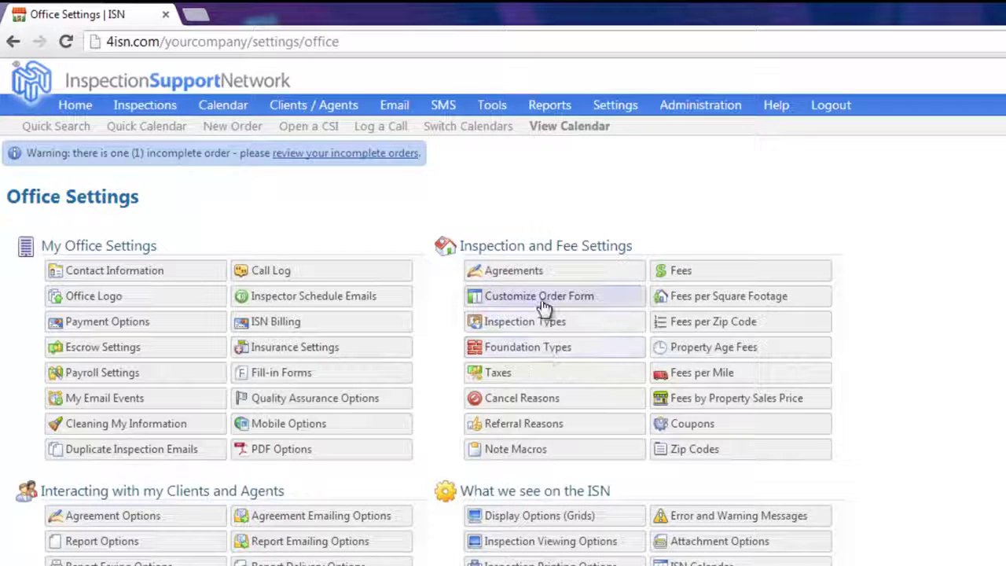
{"action": "left_click", "coordinate": [544, 303]}
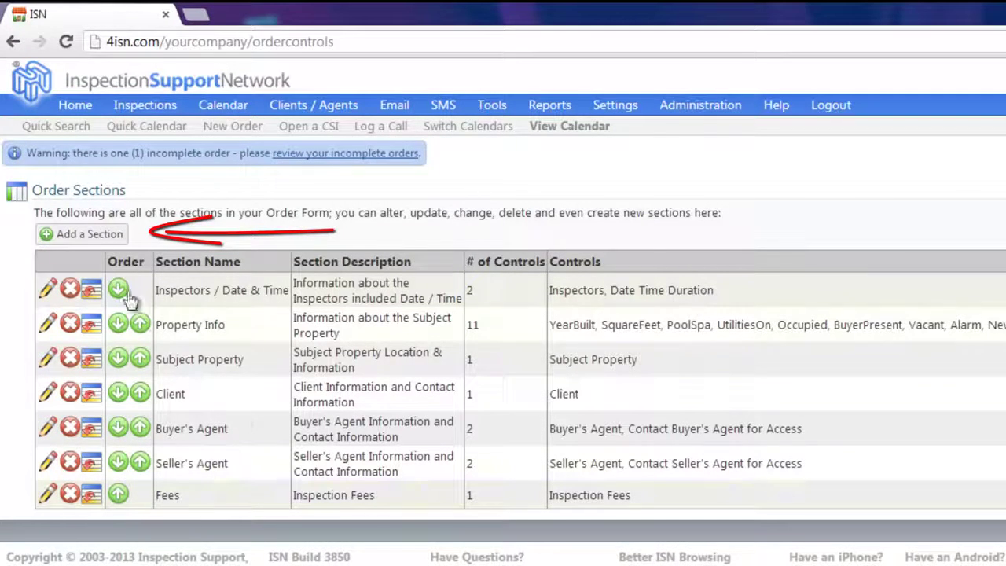
{"action": "left_click", "coordinate": [79, 236]}
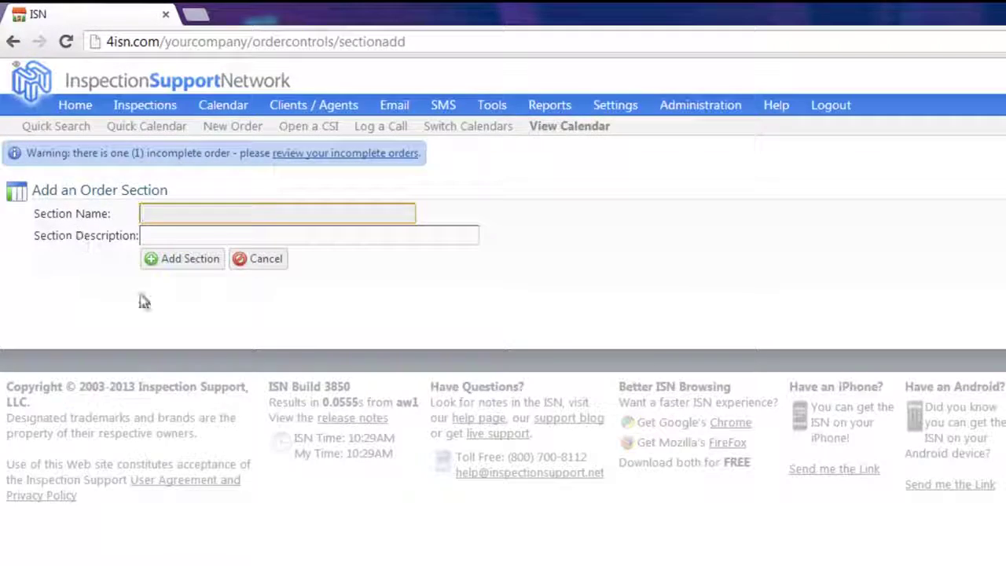
Step: Create an Environmentals section, move it above Fees, and open its controls
{"action": "type", "text": "E"}
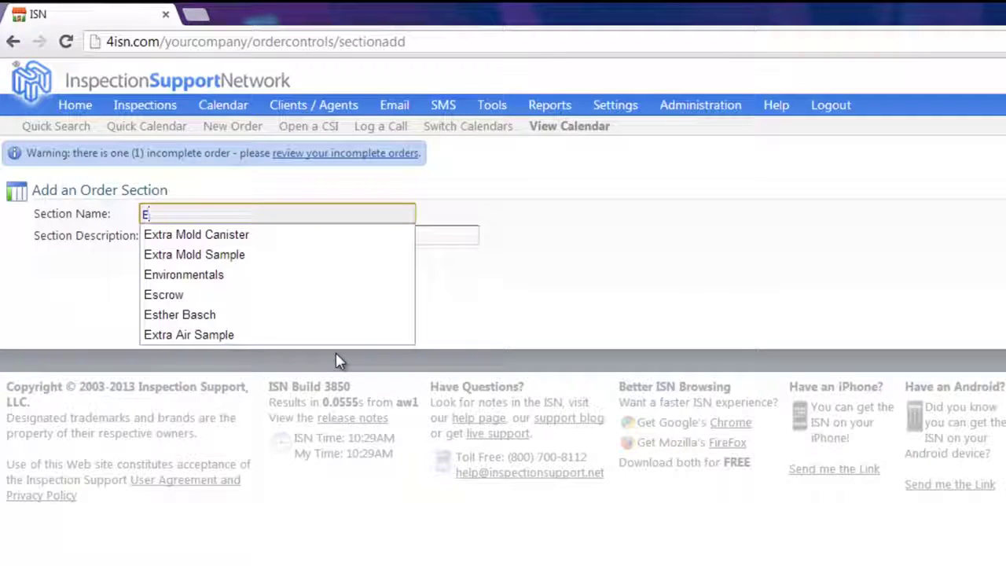
{"action": "type", "text": "n"}
{"action": "key", "text": "Down"}
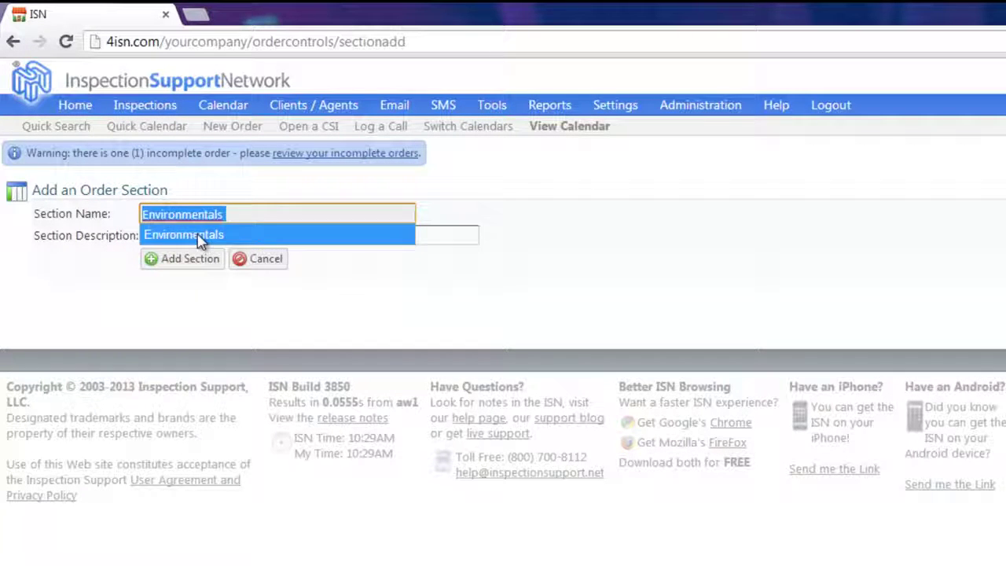
{"action": "left_click", "coordinate": [164, 240]}
{"action": "type", "text": "E"}
{"action": "key", "text": "Down"}
{"action": "left_click", "coordinate": [344, 333]}
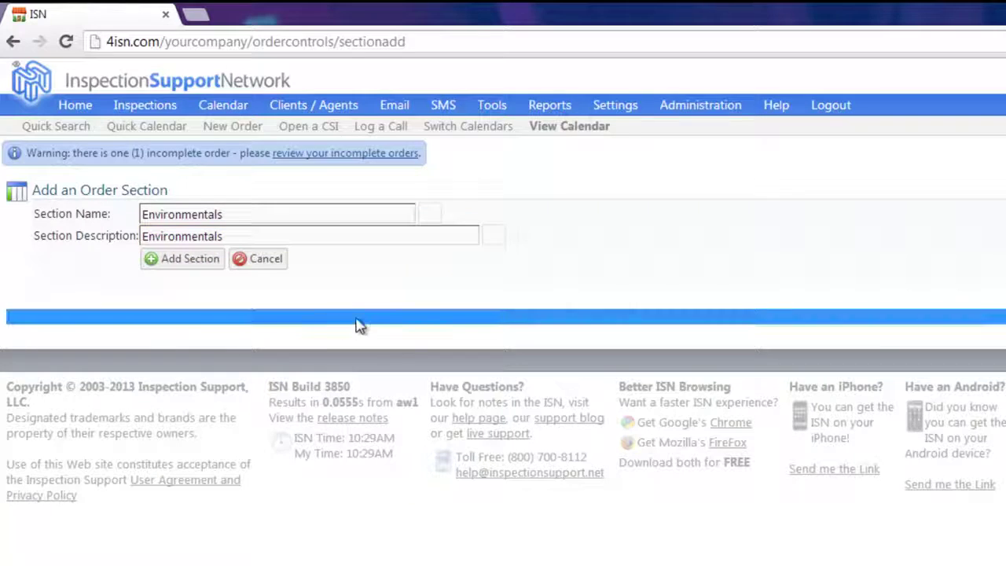
{"action": "left_click", "coordinate": [185, 268]}
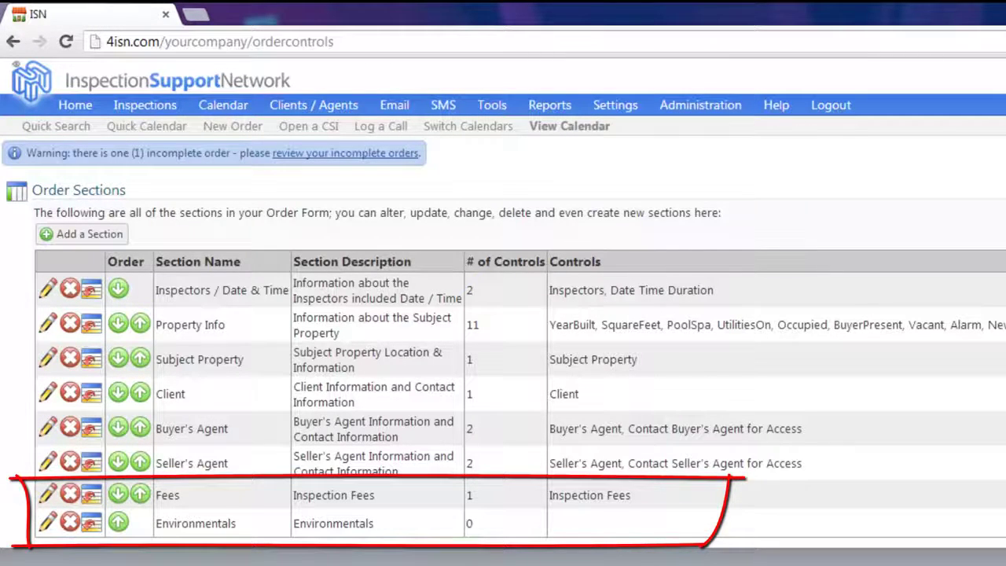
{"action": "left_click", "coordinate": [119, 523]}
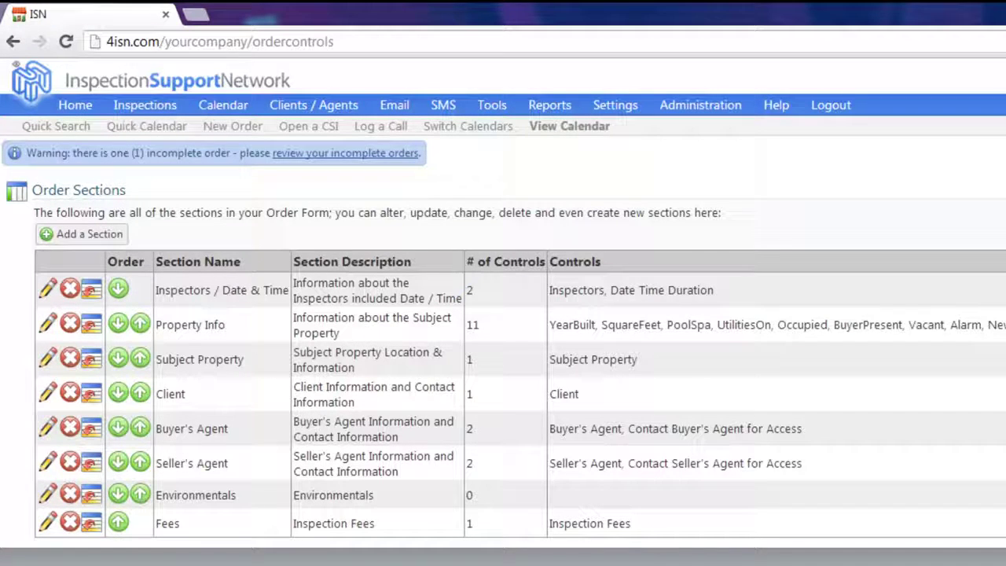
{"action": "left_click", "coordinate": [92, 495]}
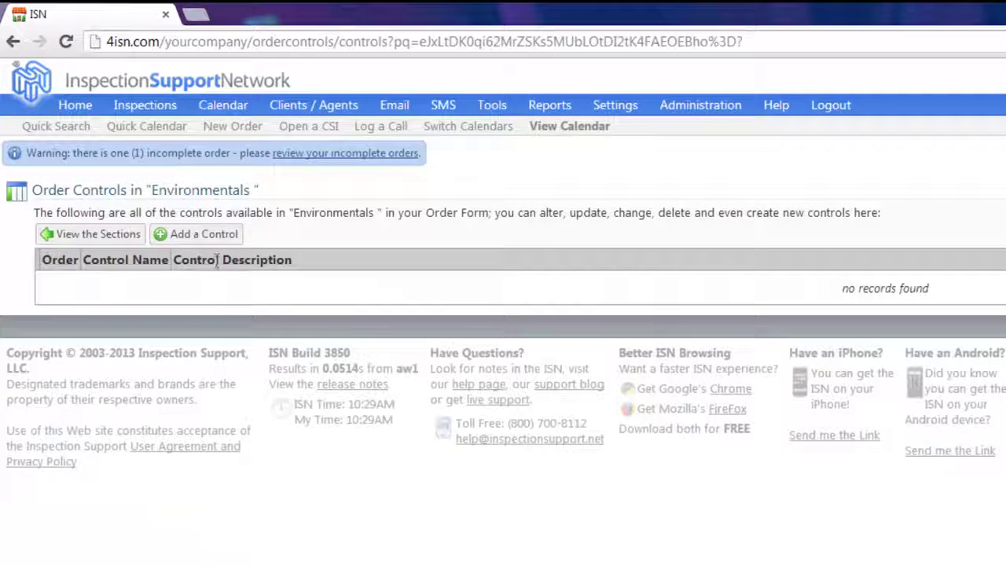
Step: Add a new Environmentals control with its type set to Check Box
{"action": "left_click", "coordinate": [218, 235]}
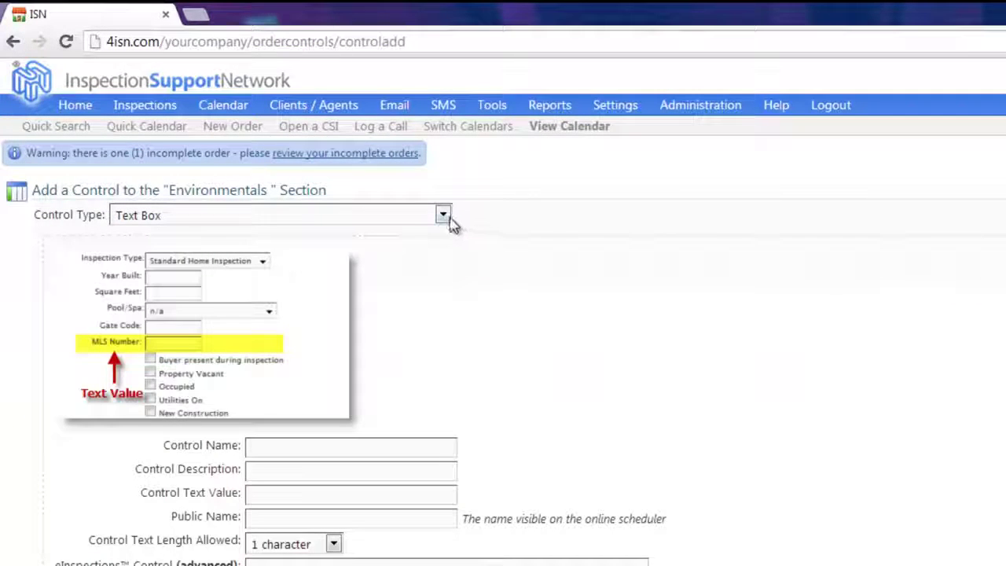
{"action": "left_click", "coordinate": [443, 217]}
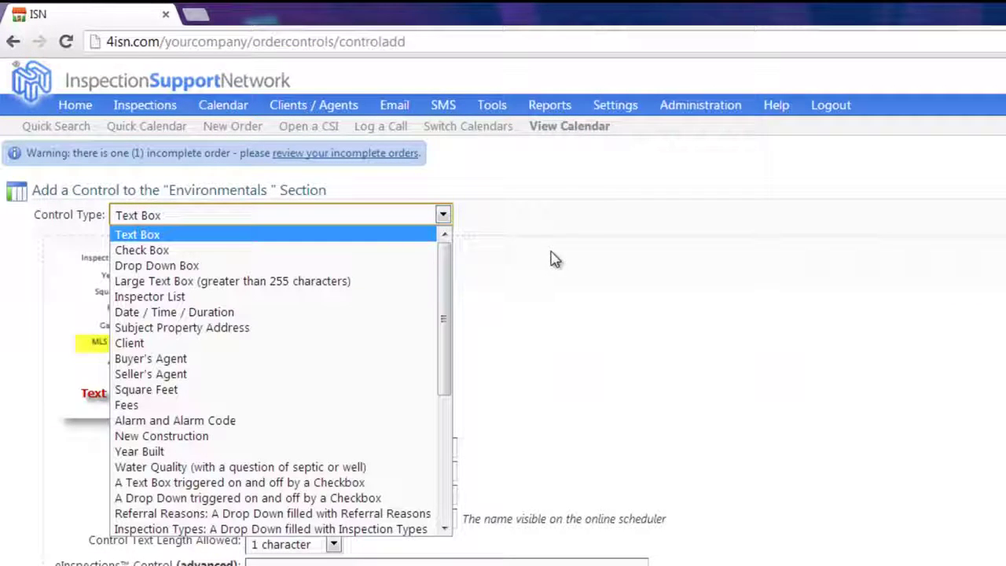
{"action": "left_click", "coordinate": [337, 250]}
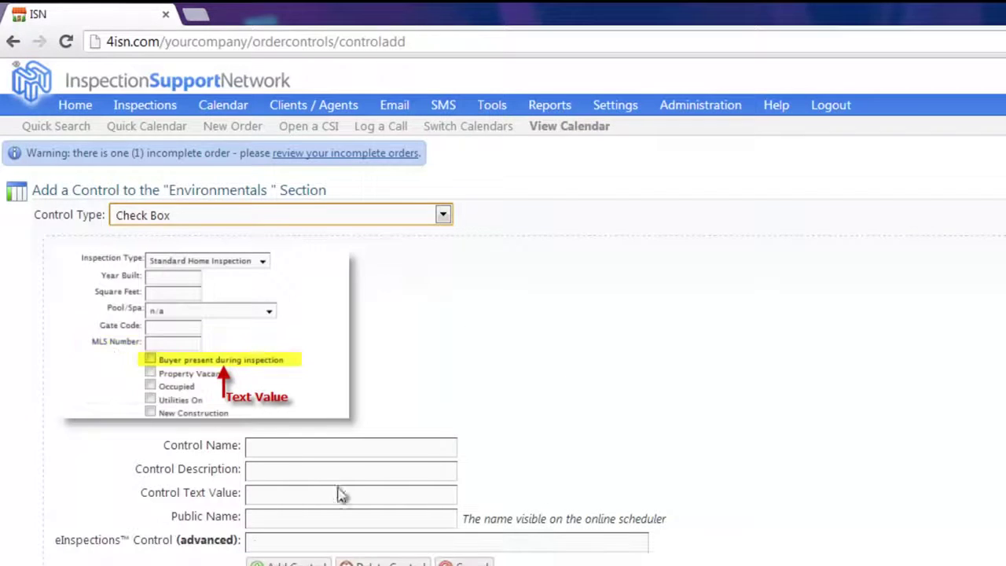
Step: Save the checkbox with Termite as its name, description, text value and public name
{"action": "left_click", "coordinate": [282, 445]}
{"action": "type", "text": "termite"}
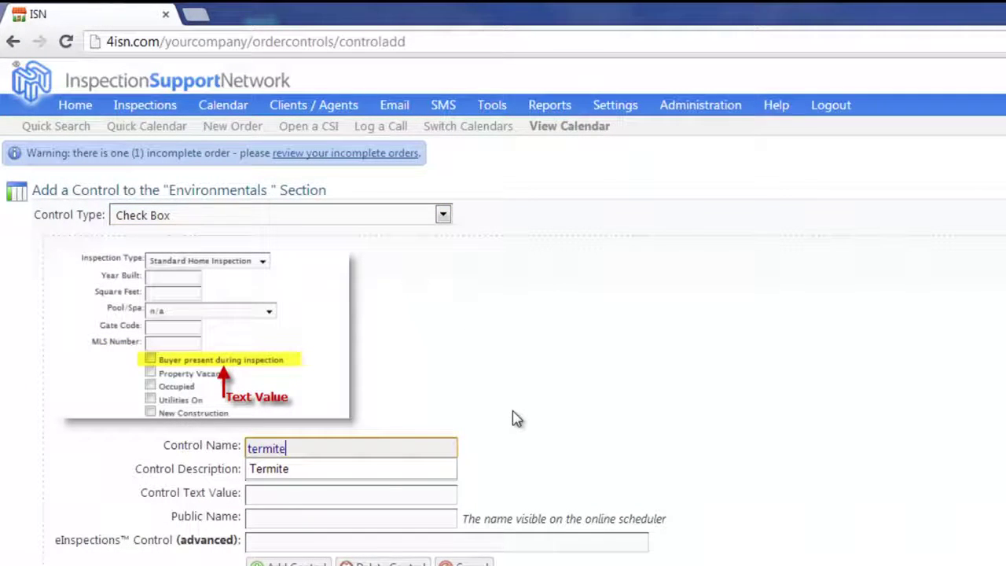
{"action": "left_click", "coordinate": [340, 458]}
{"action": "left_click_drag", "start_coordinate": [313, 447], "coordinate": [217, 442]}
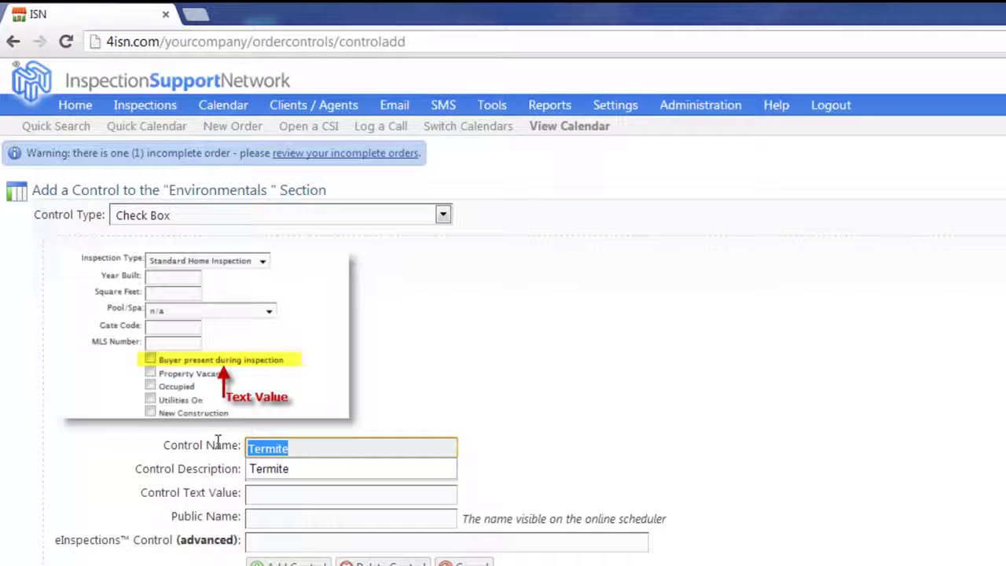
{"action": "left_click", "coordinate": [297, 473]}
{"action": "left_click", "coordinate": [438, 505]}
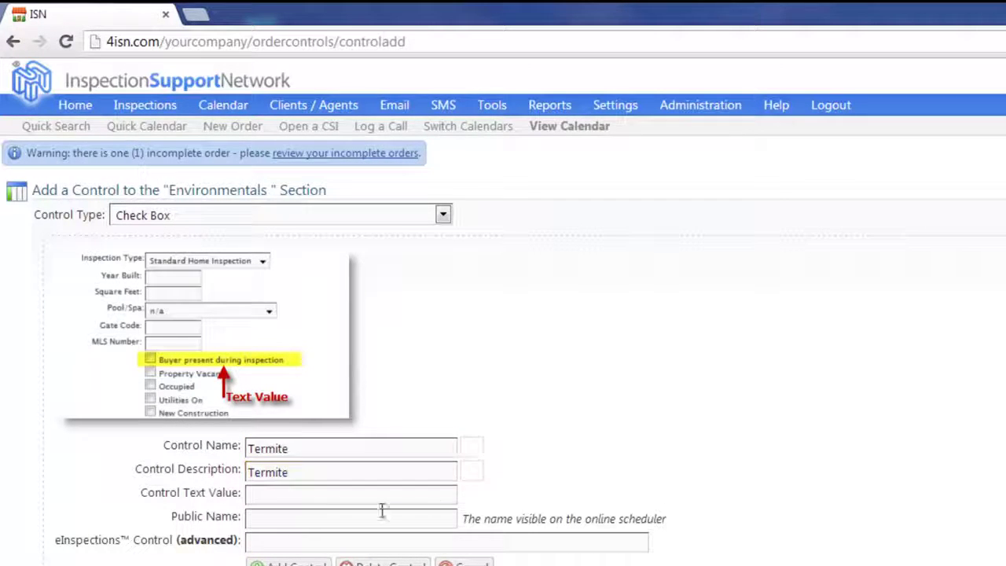
{"action": "left_click", "coordinate": [289, 496]}
{"action": "left_click", "coordinate": [365, 516]}
{"action": "left_click", "coordinate": [297, 518]}
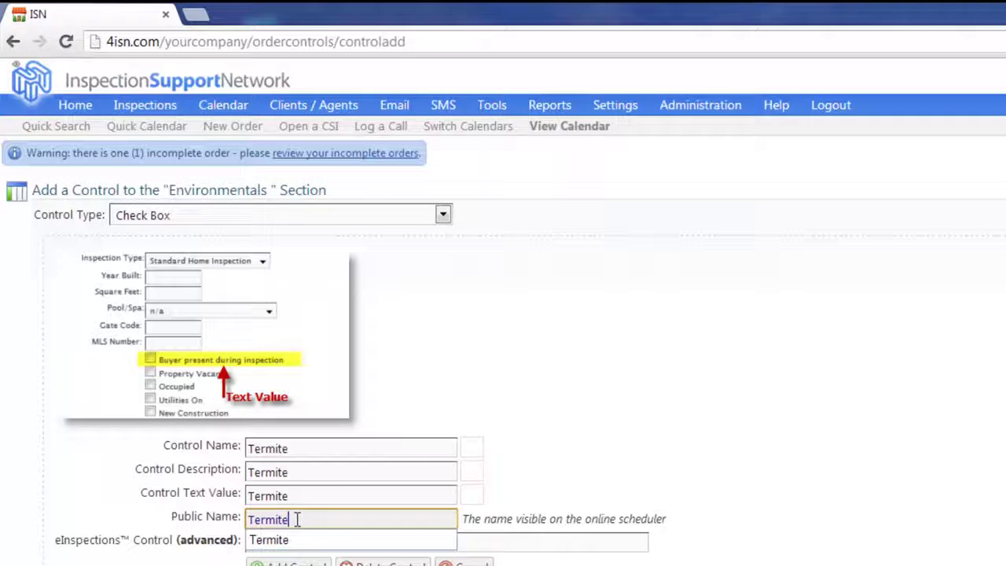
{"action": "left_click", "coordinate": [290, 540]}
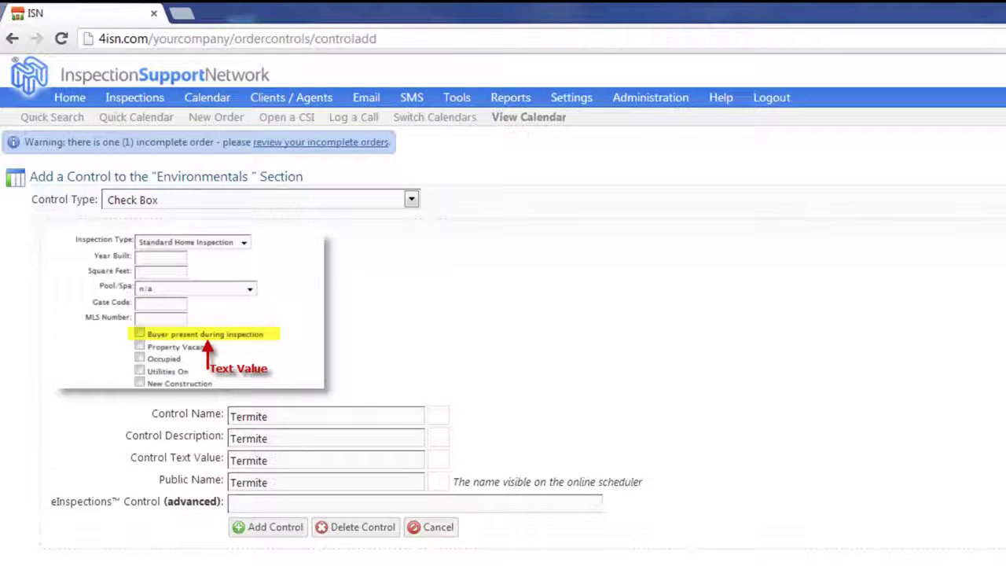
{"action": "left_click", "coordinate": [271, 533]}
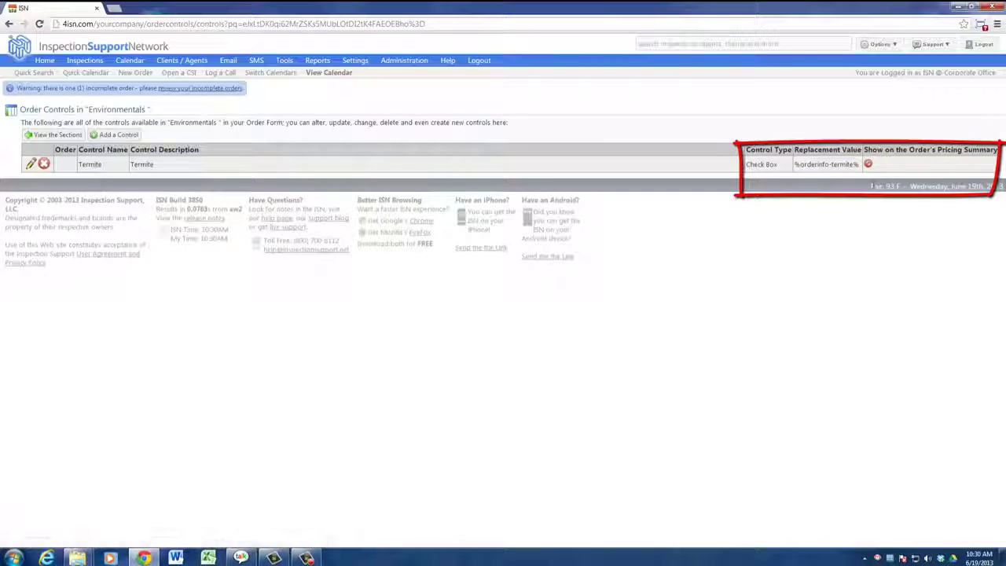
Step: Turn on 'Show on the Order's Pricing Summary' for the Termite control
{"action": "left_click", "coordinate": [869, 165]}
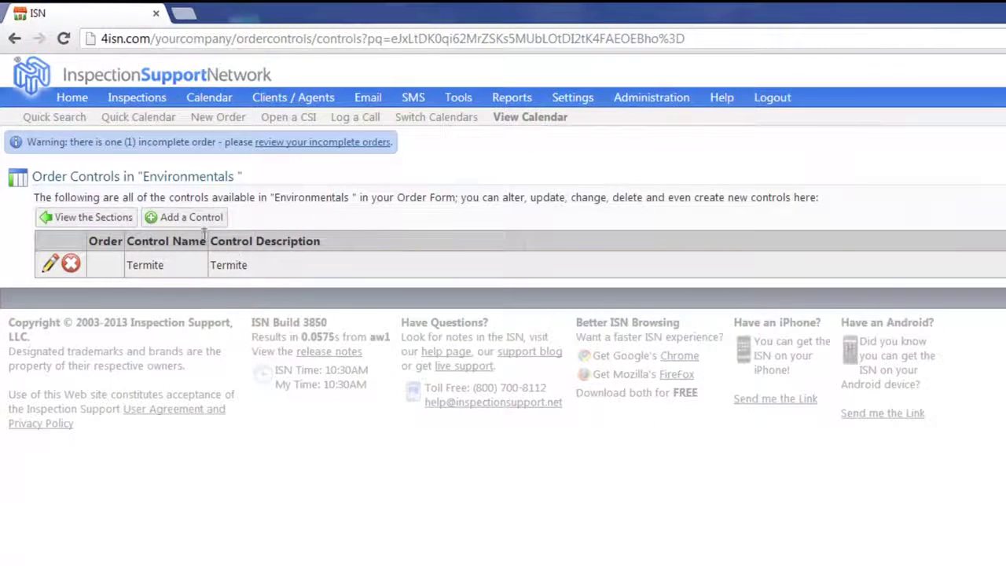
Step: Add a new Check Box control to Environmentals and name it Radon
{"action": "left_click", "coordinate": [190, 220]}
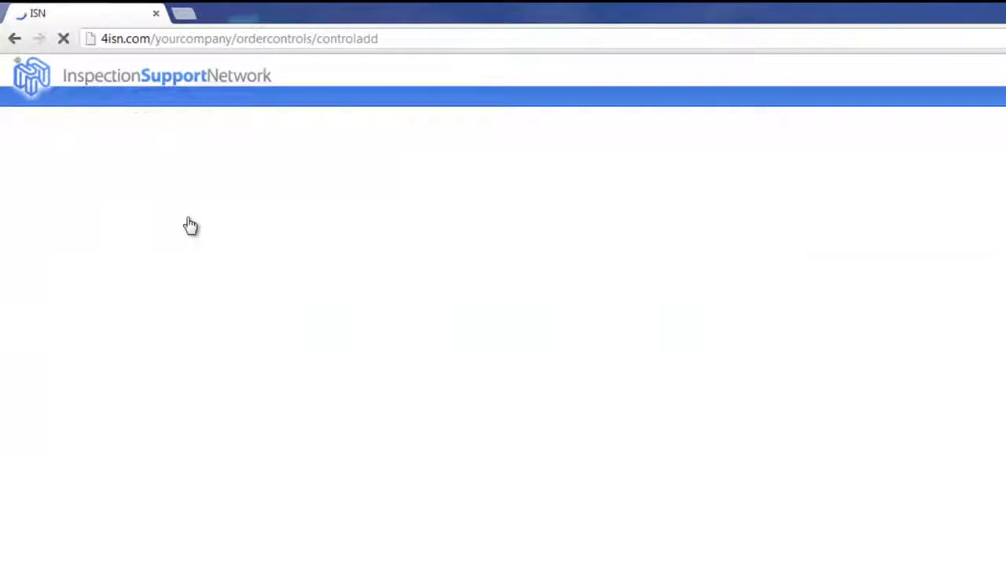
{"action": "left_click", "coordinate": [414, 201]}
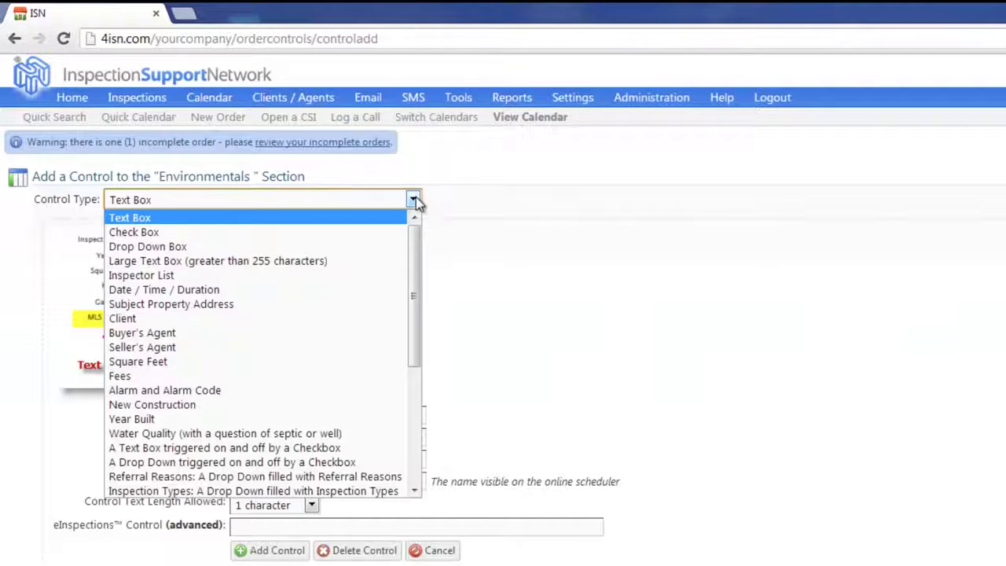
{"action": "left_click", "coordinate": [156, 233]}
{"action": "left_click", "coordinate": [241, 410]}
{"action": "type", "text": "R"}
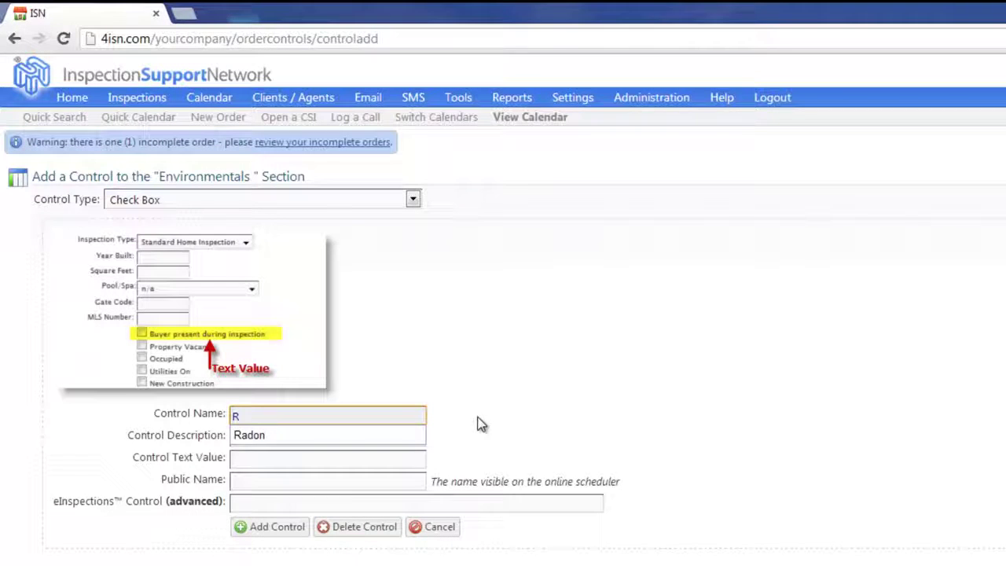
{"action": "left_click", "coordinate": [265, 437]}
{"action": "left_click", "coordinate": [202, 414]}
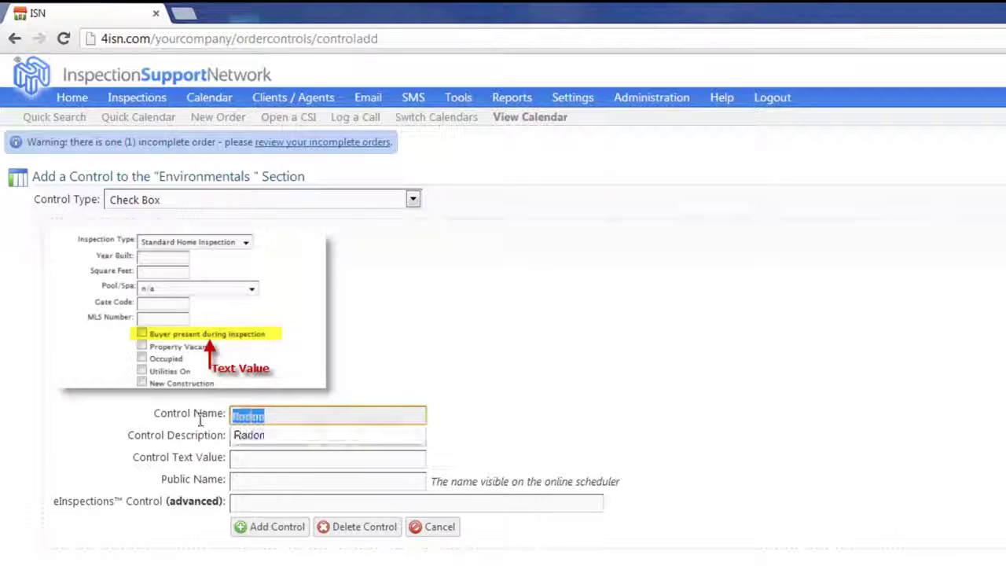
{"action": "left_click", "coordinate": [493, 437]}
Step: Give the control Radon as description, text value and public name, and save it
{"action": "left_click", "coordinate": [274, 439]}
{"action": "type", "text": "Radon"}
{"action": "left_click", "coordinate": [330, 497]}
{"action": "left_click", "coordinate": [272, 461]}
{"action": "type", "text": "Radon"}
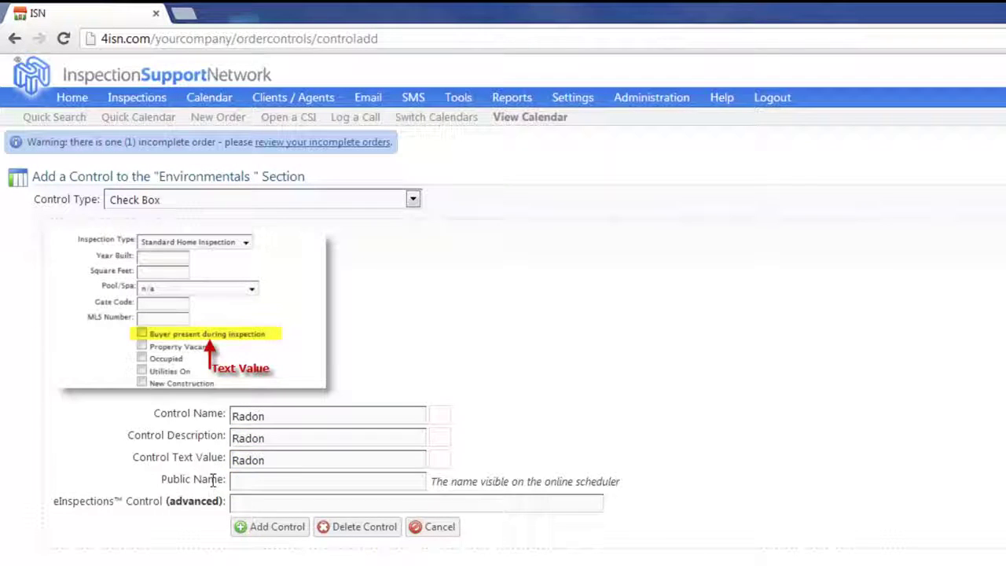
{"action": "left_click", "coordinate": [262, 483]}
{"action": "type", "text": "Radon"}
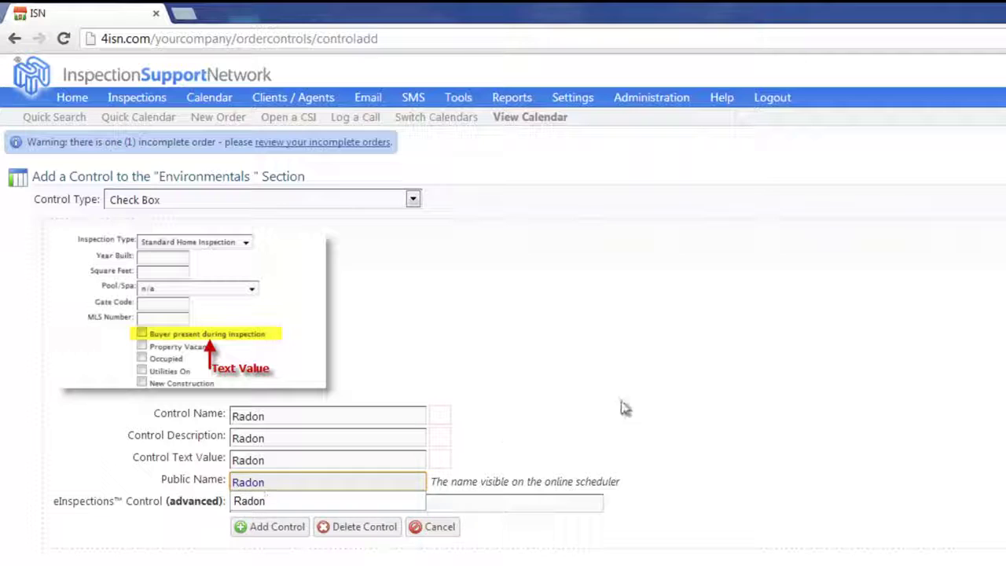
{"action": "left_click", "coordinate": [266, 528]}
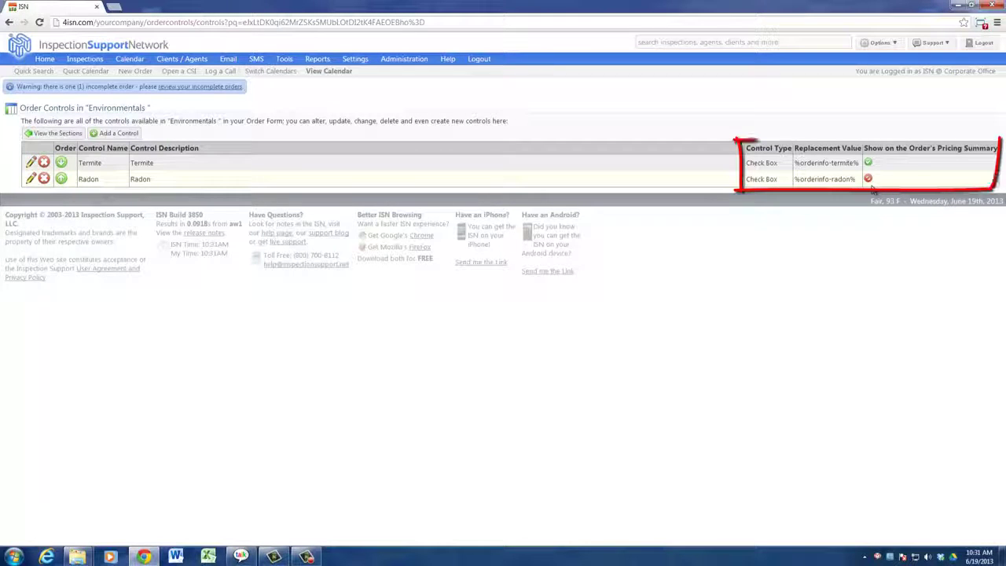
Step: Turn on the pricing-summary display for the Radon control, matching Termite
{"action": "left_click", "coordinate": [869, 179]}
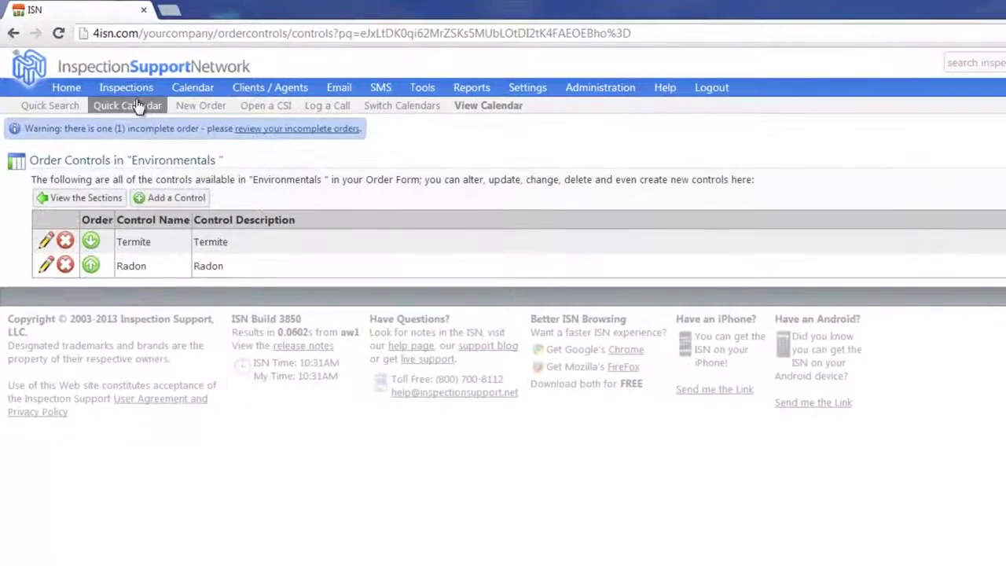
Step: Open a new Inspection Order Form and view its Property Info details
{"action": "mouse_move", "coordinate": [114, 82]}
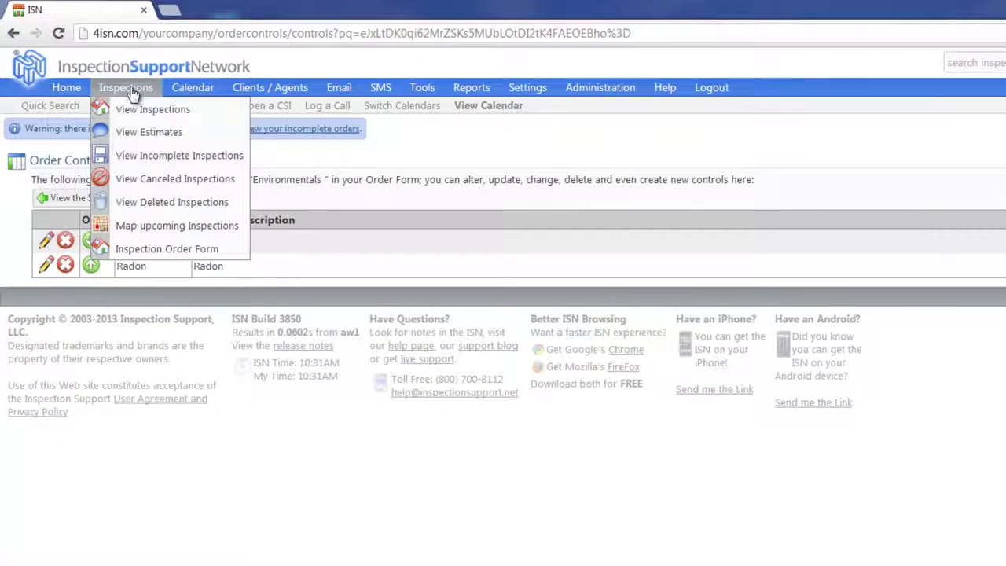
{"action": "left_click", "coordinate": [171, 249]}
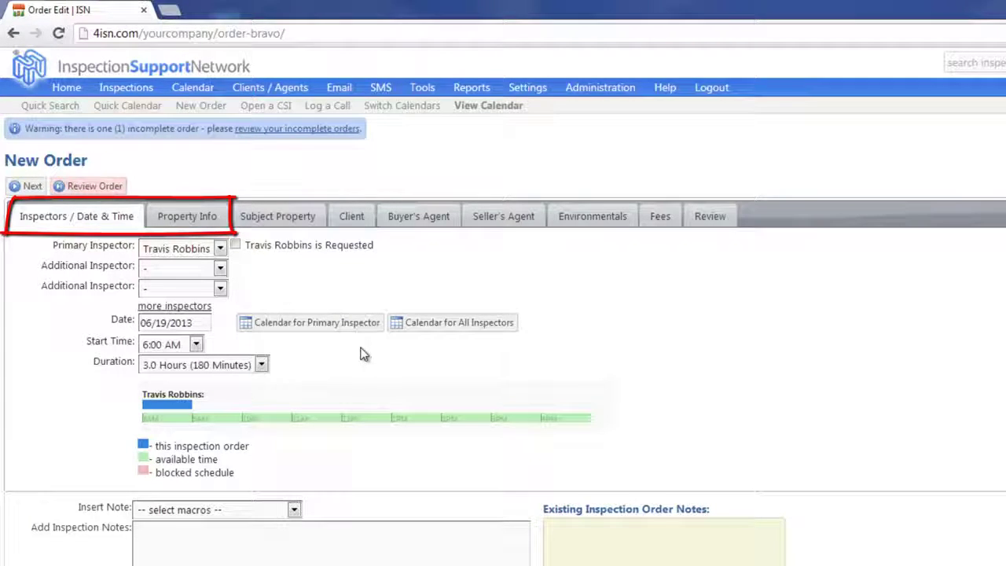
{"action": "left_click", "coordinate": [192, 223]}
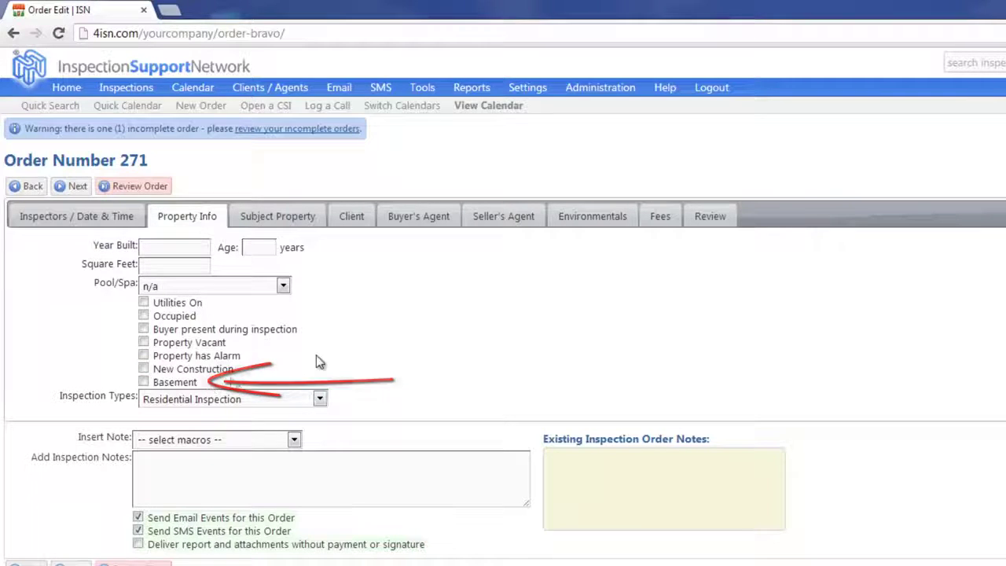
Step: Check Termite and Radon on the order's Environmentals page, then go to Fees
{"action": "left_click", "coordinate": [594, 220]}
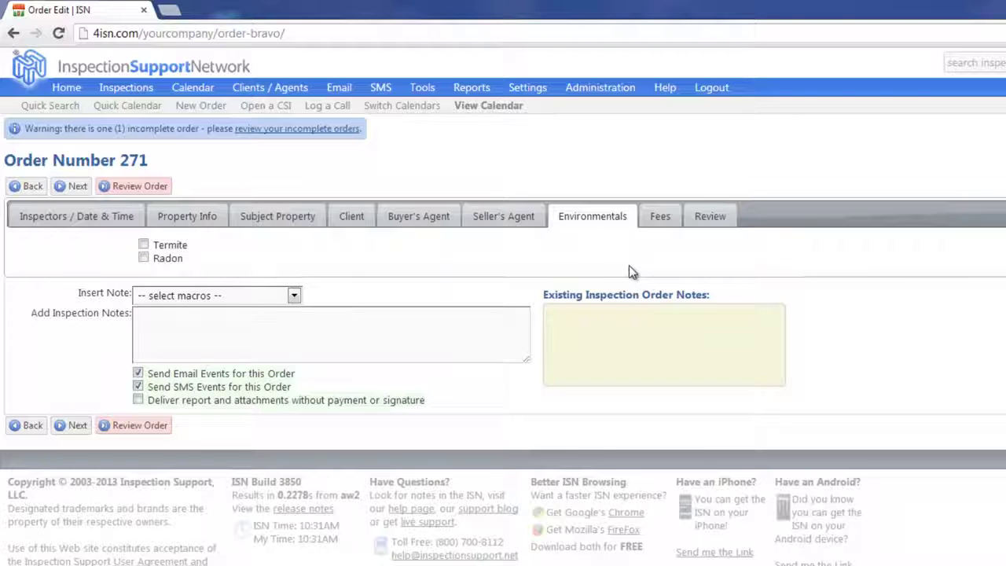
{"action": "left_click", "coordinate": [143, 245]}
{"action": "left_click", "coordinate": [143, 258]}
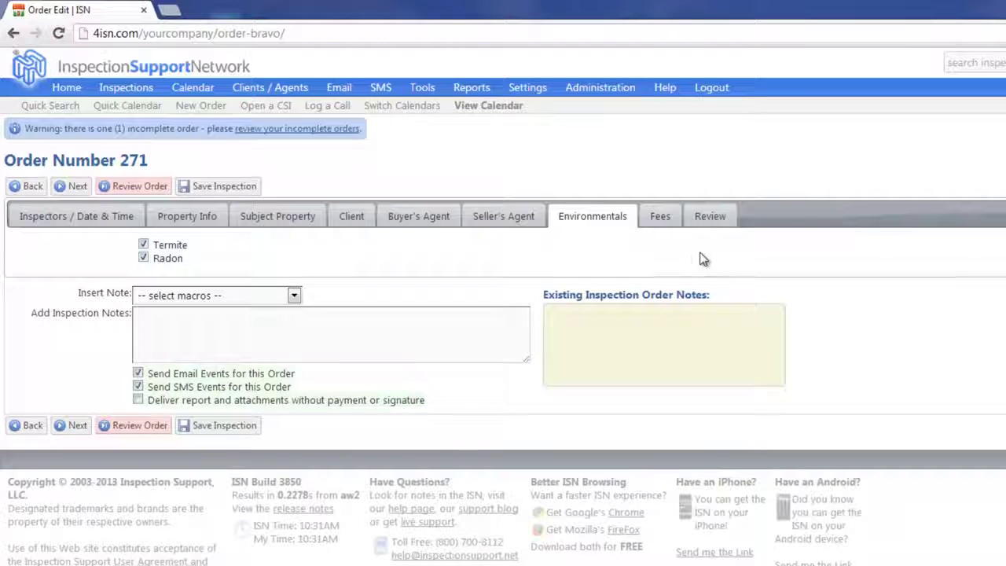
{"action": "left_click", "coordinate": [662, 216]}
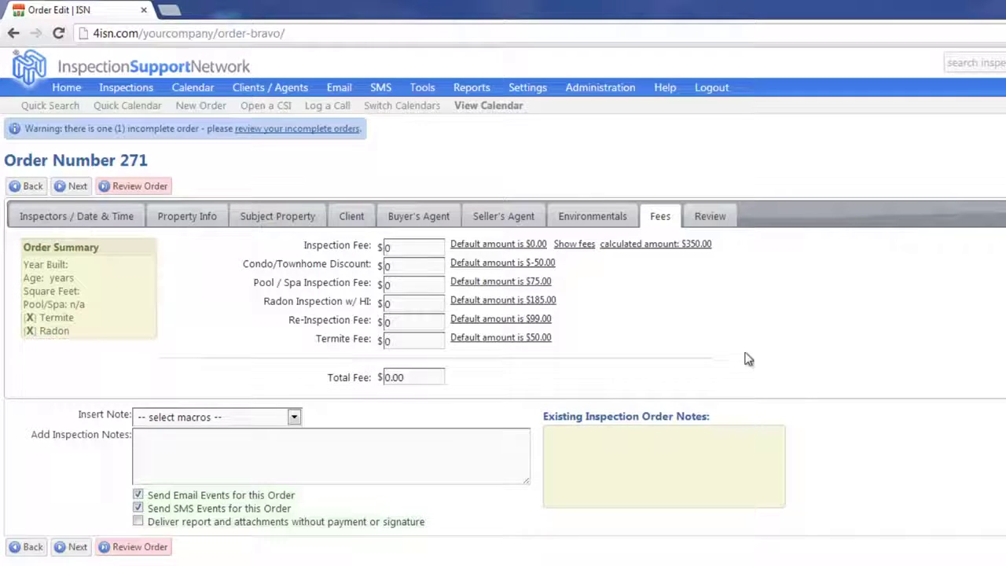
Step: Apply the $350.00 inspection fee and $50.00 Termite default, totalling $585.00
{"action": "left_click", "coordinate": [674, 245]}
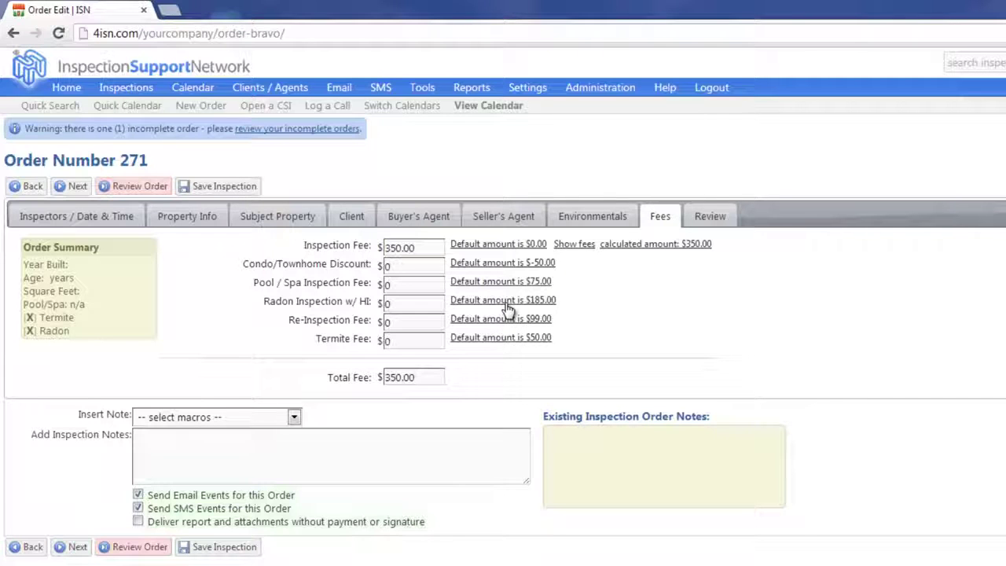
{"action": "left_click", "coordinate": [503, 339]}
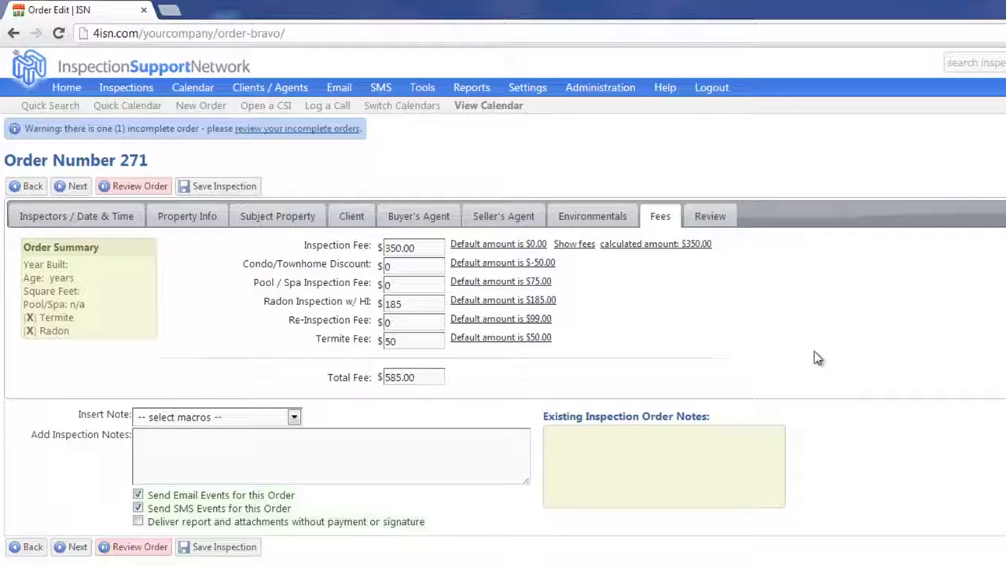